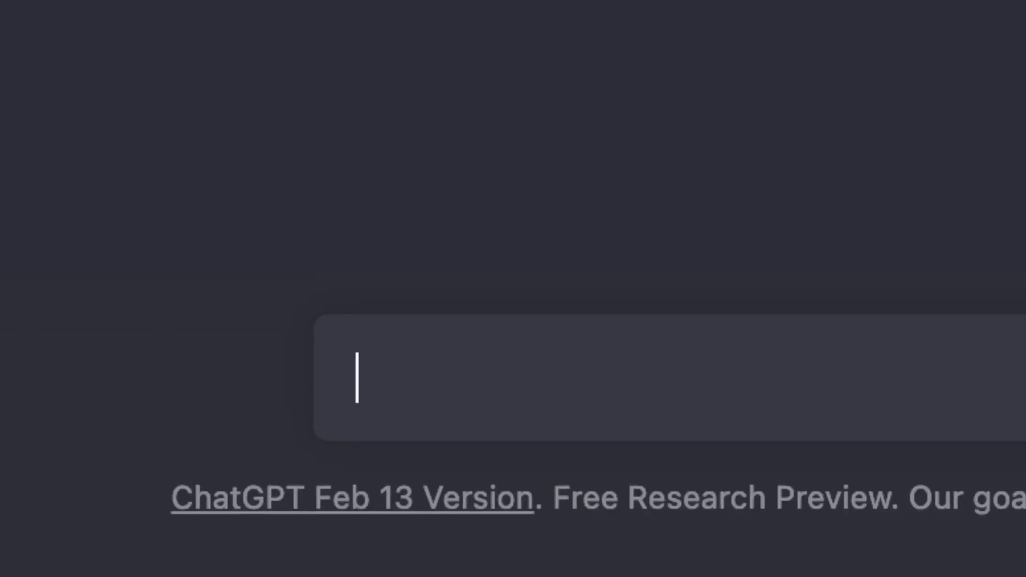
Ask ChatGPT to 'write me a youtube script about visiting paris' and review the resulting script.
type("write me a youtube script about visit")
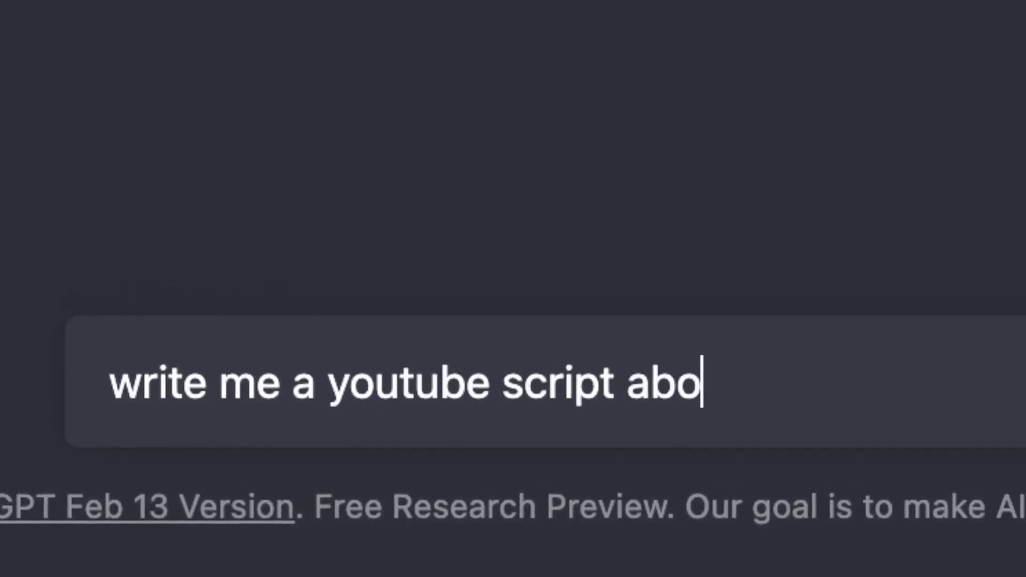
type("ing paris")
key("Return")
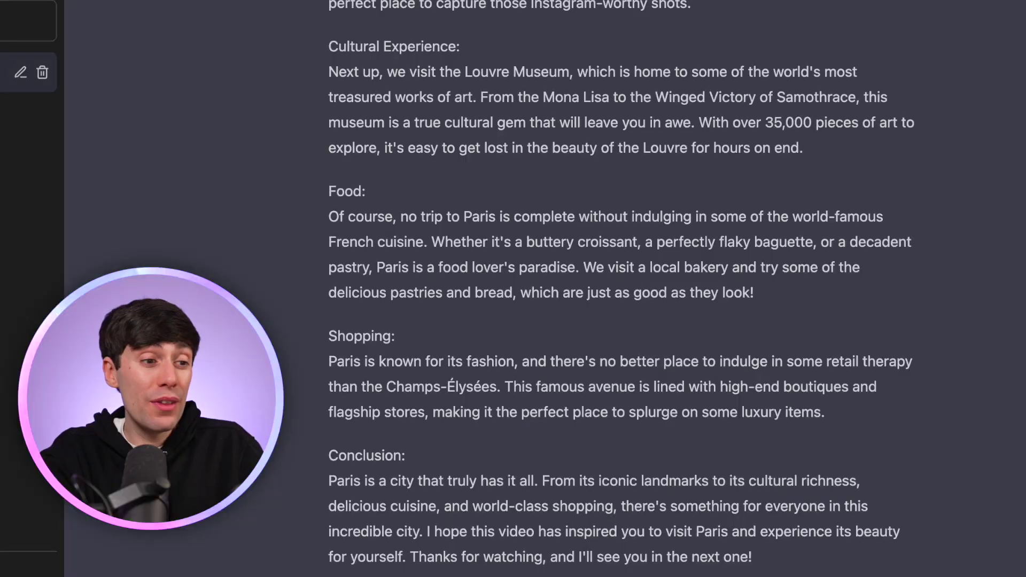
scroll(545, 289, "up", 6)
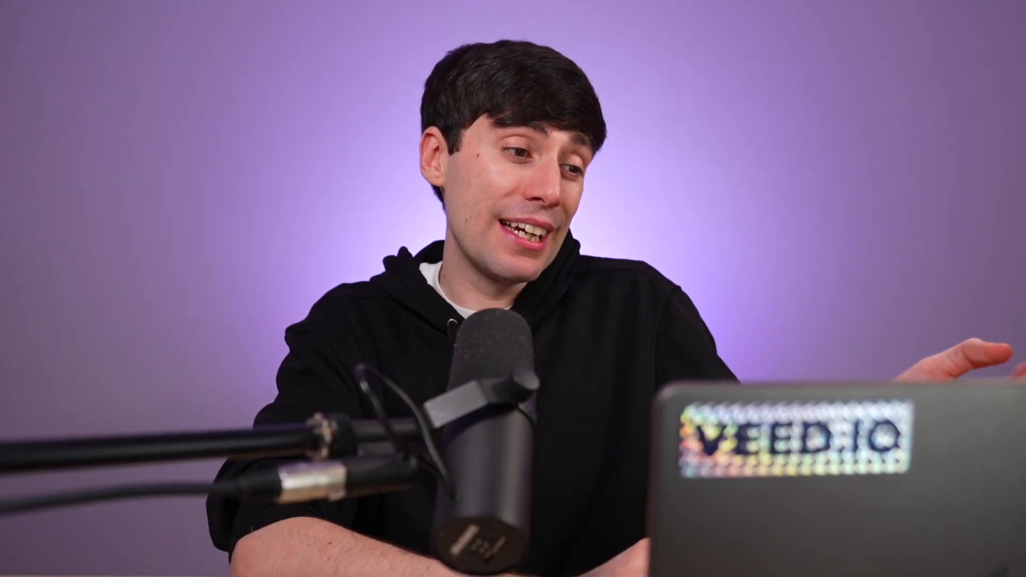
Request a fast-paced, upbeat YouTube script on the 5 best things to do in Paris and read it through.
type("write me a fast paced")
type(" youtube script with")
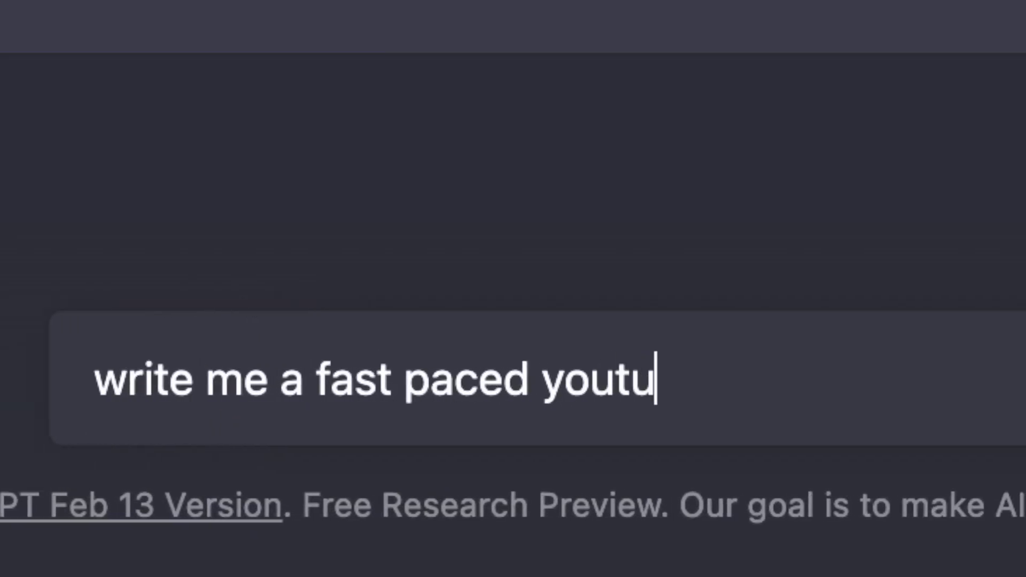
type(" an upbeat tone ")
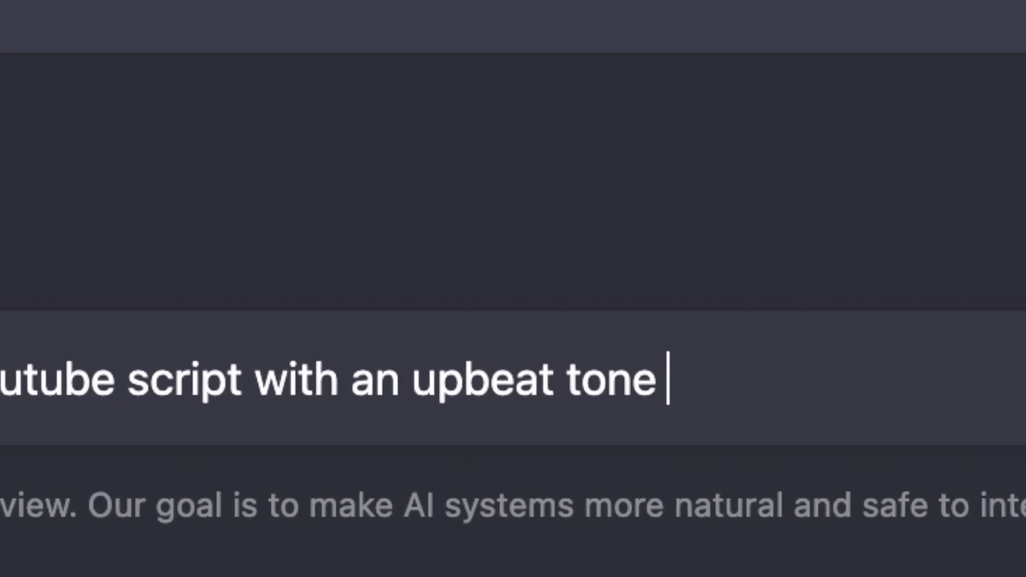
type("about the 5 best things to do in ")
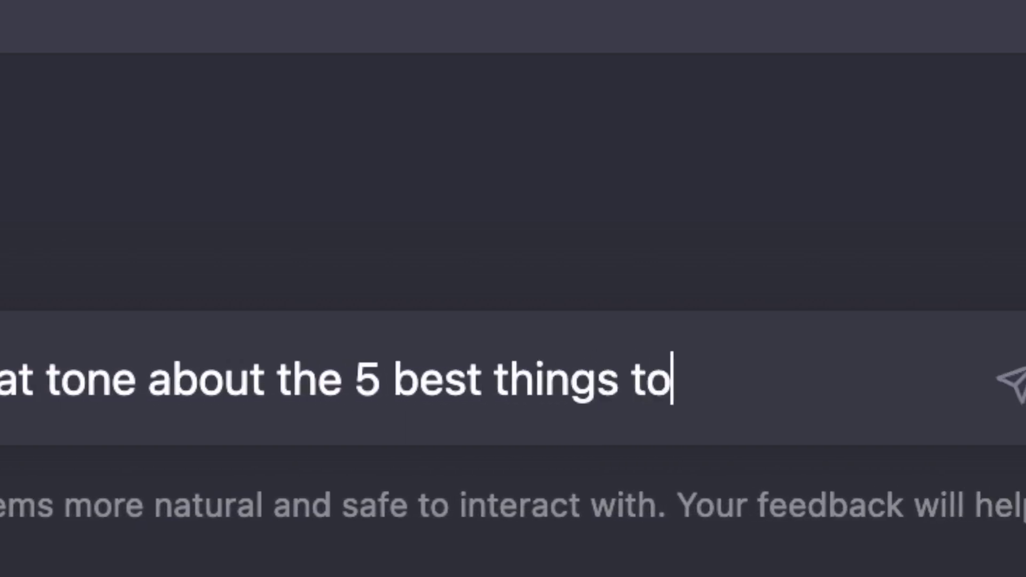
type("paris for the first time")
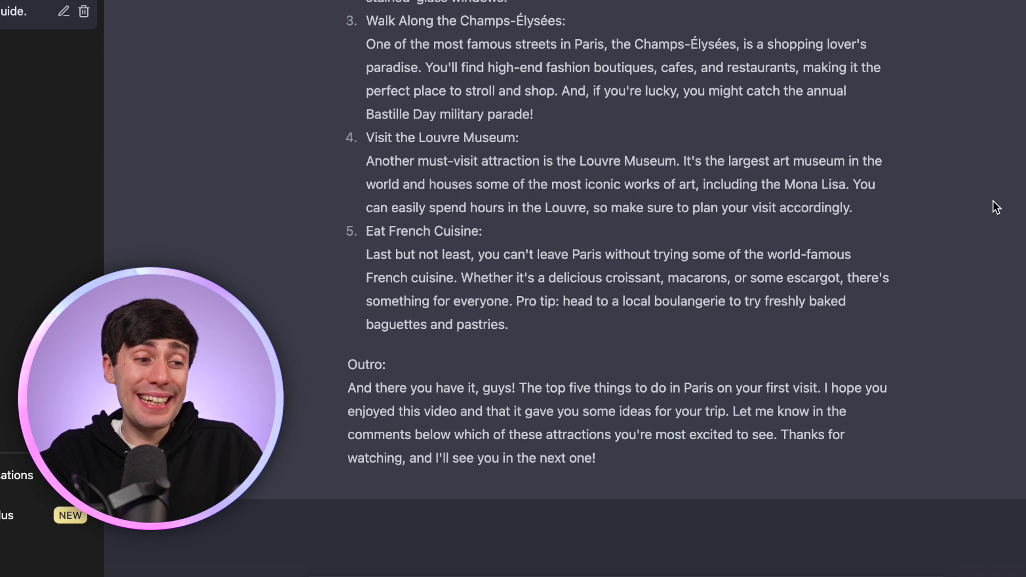
scroll(996, 208, "up", 5)
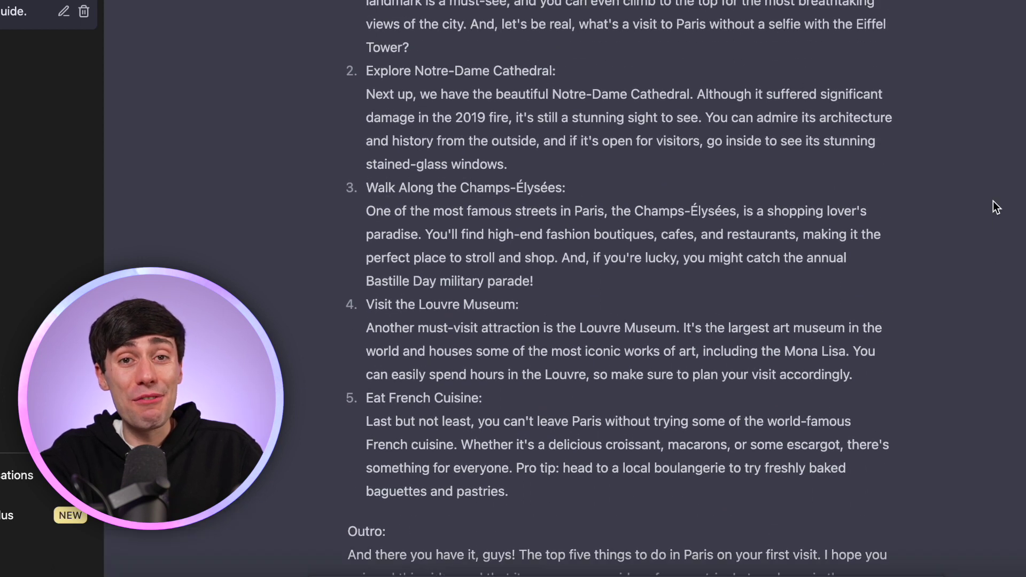
scroll(993, 201, "up", 2)
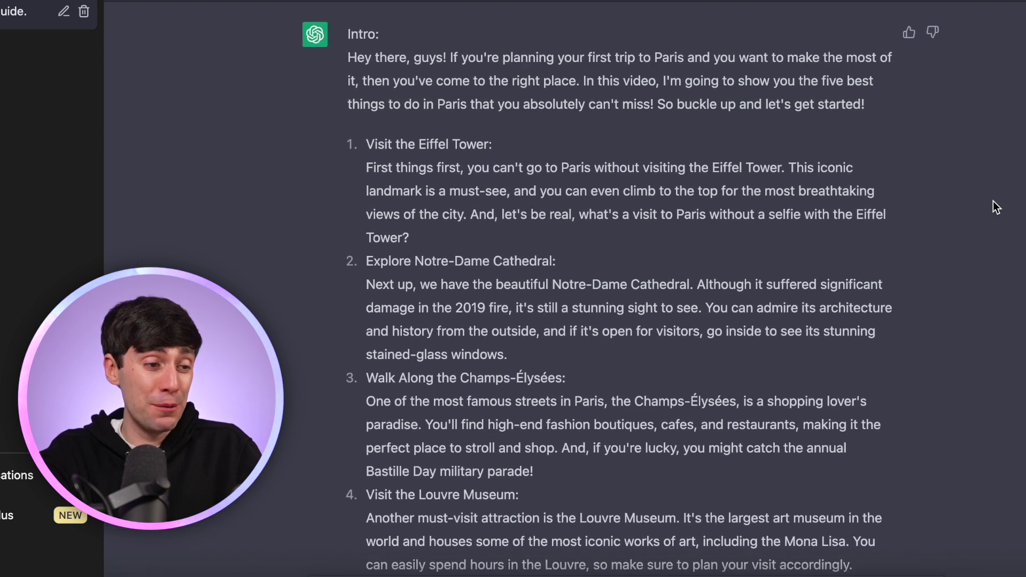
scroll(993, 201, "down", 4)
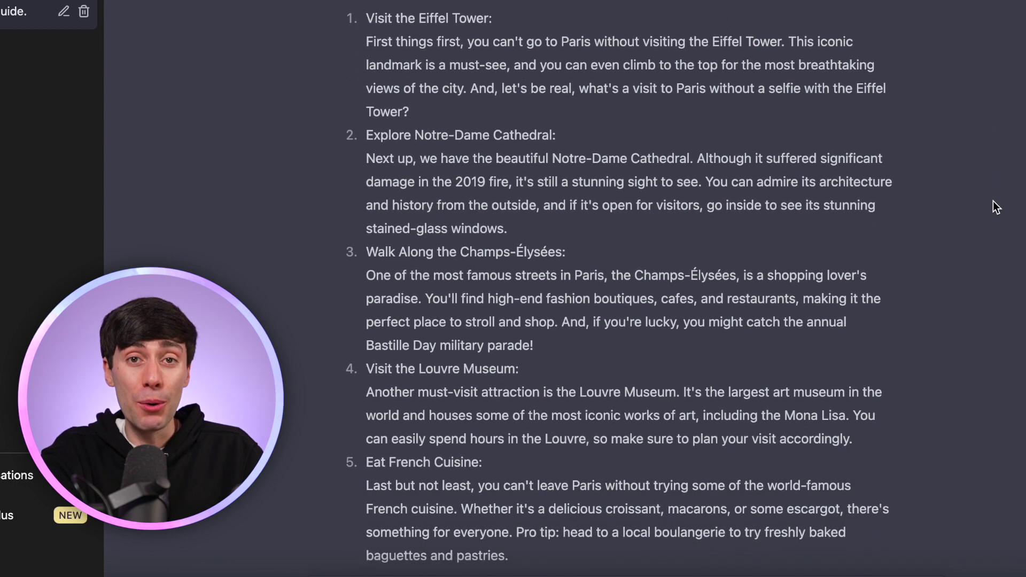
scroll(993, 201, "down", 1)
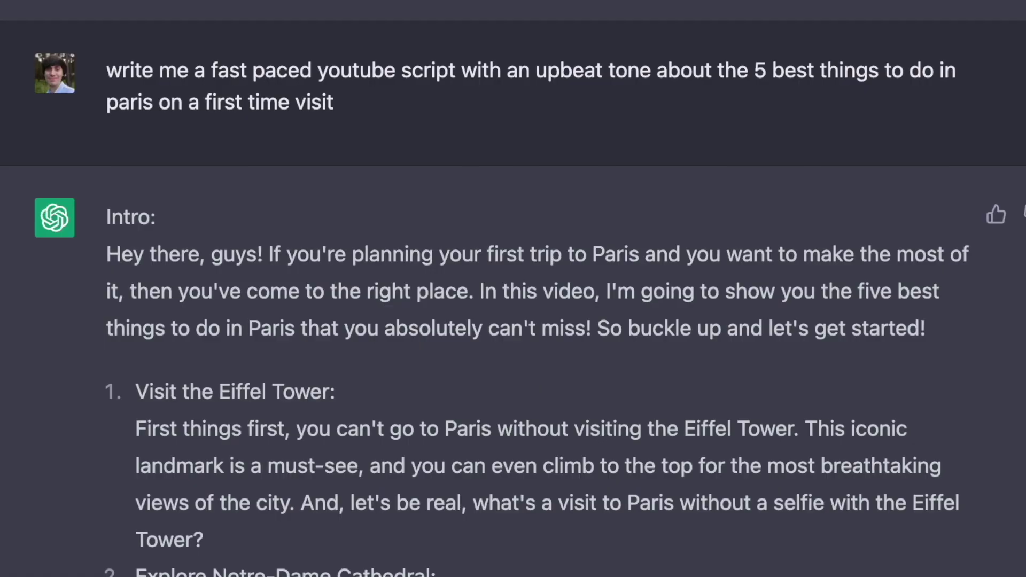
double_click(795, 296)
Paste the script's intro into a request to make it more intriguing for audience retention.
triple_click(794, 296)
key("super+c")
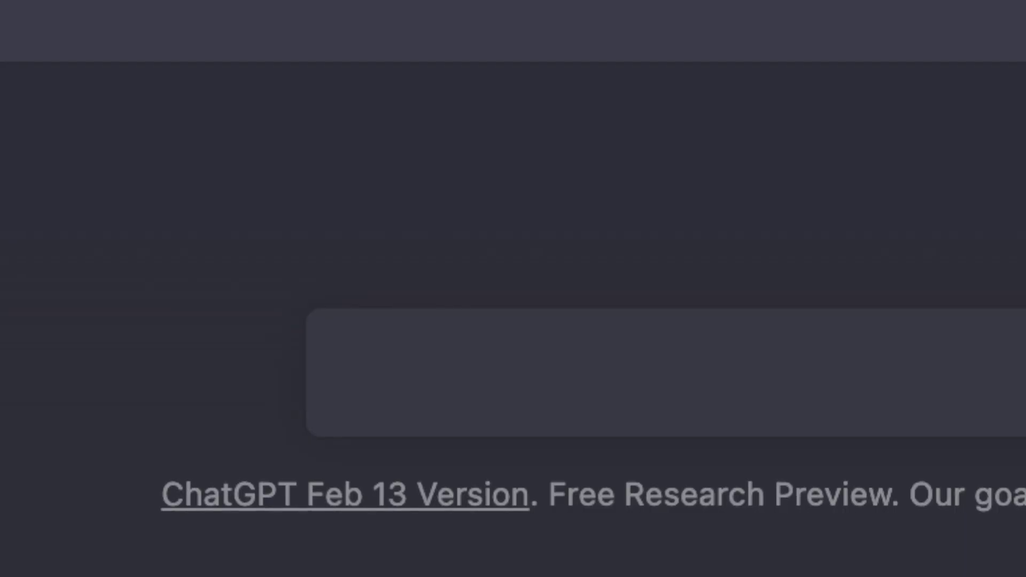
type("make this youtube intro more in")
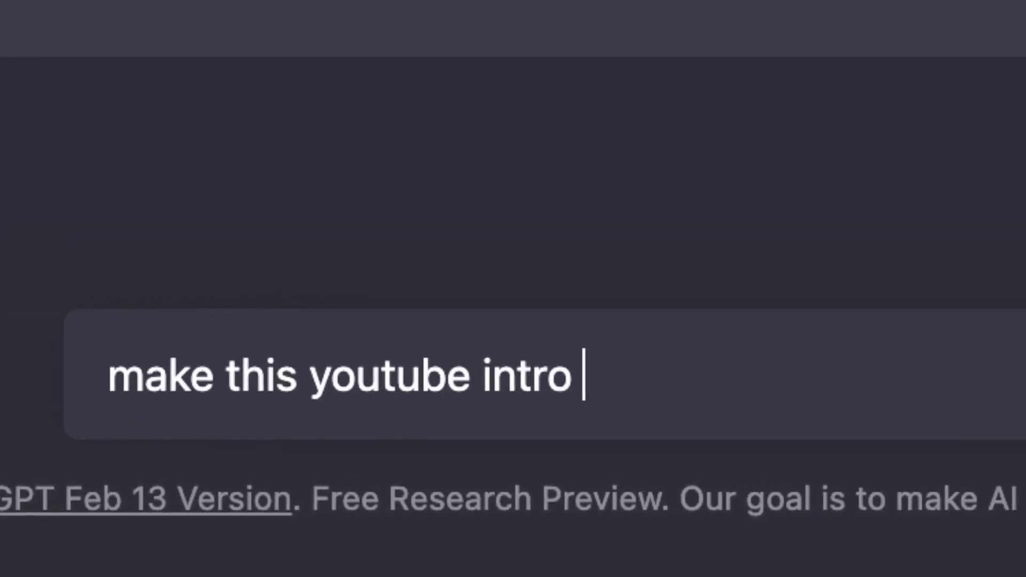
type("triguing for audience retention")
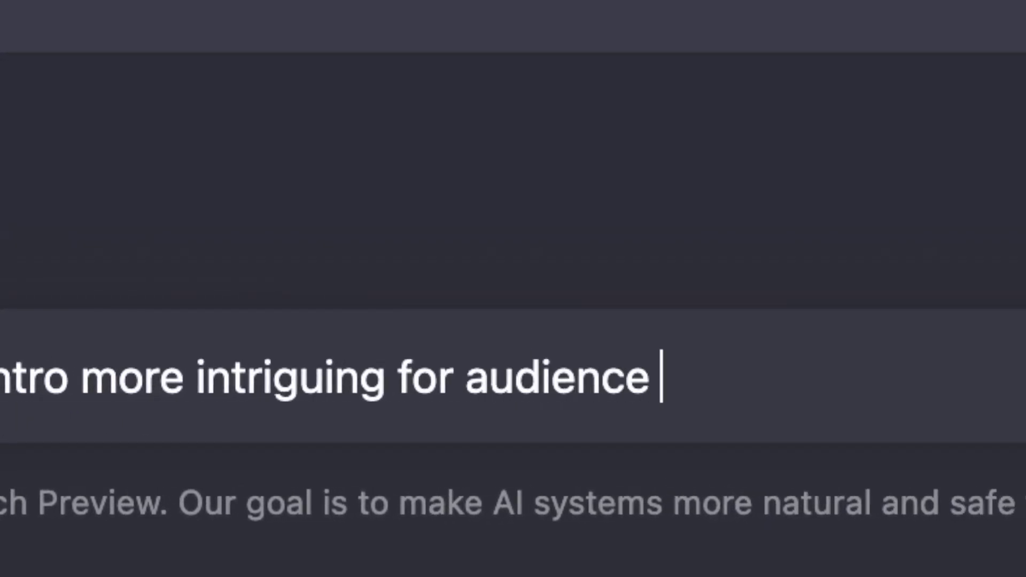
type(":")
key("super+v")
key("Return")
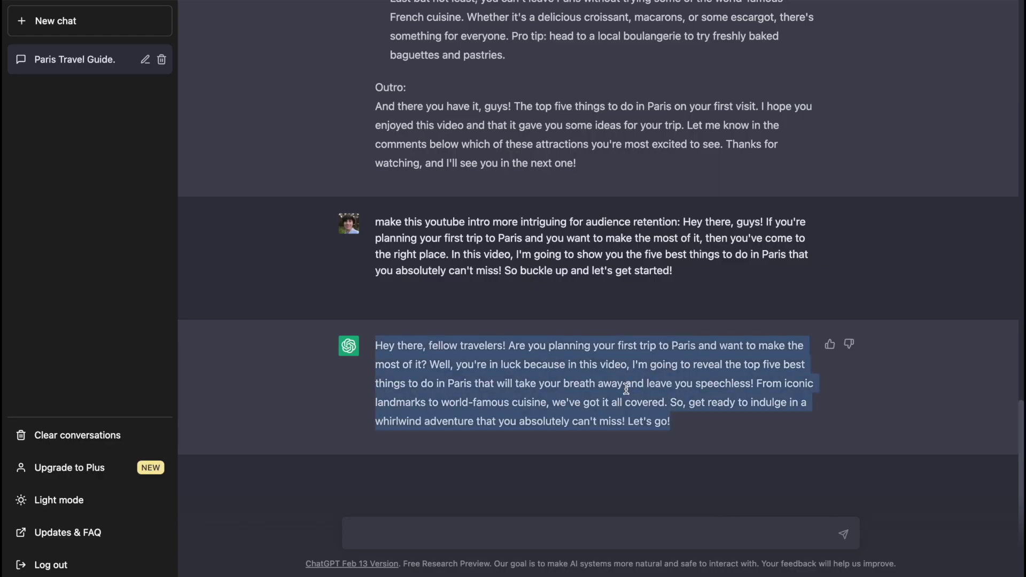
type("make t")
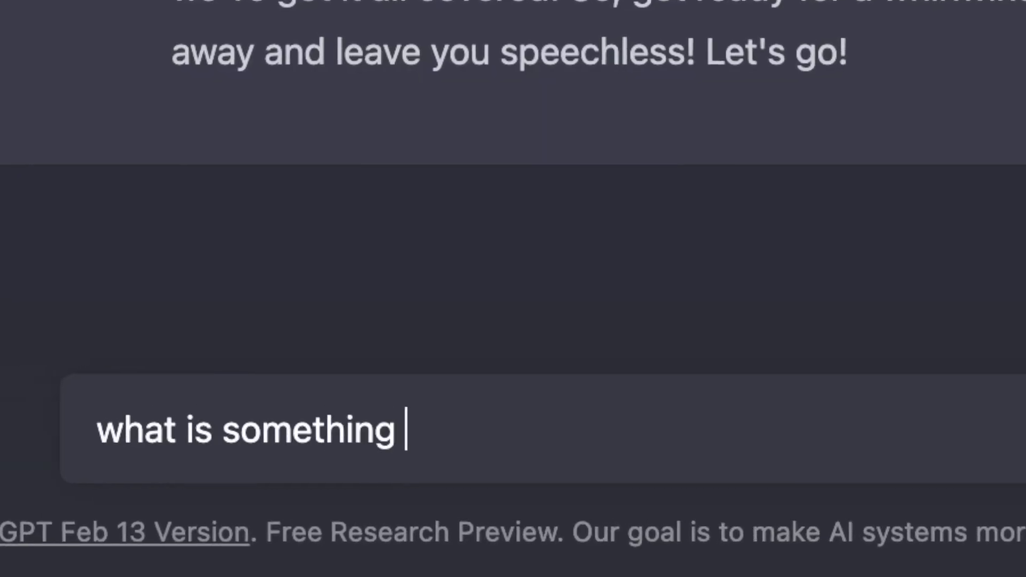
Ask what most people don't know about the Eiffel Tower and read the reply.
type("about the eiffel")
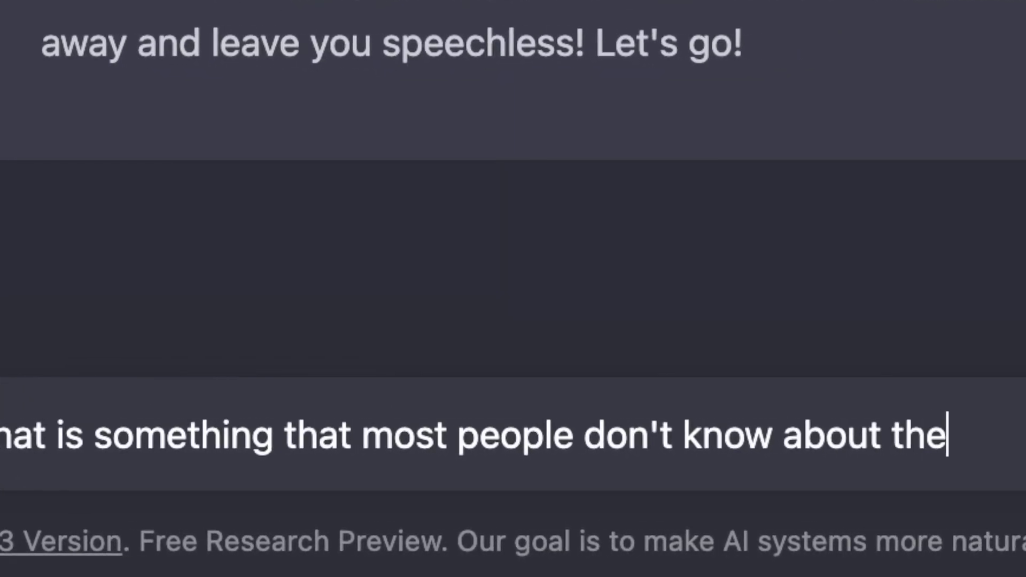
type(" tower?")
key("Return")
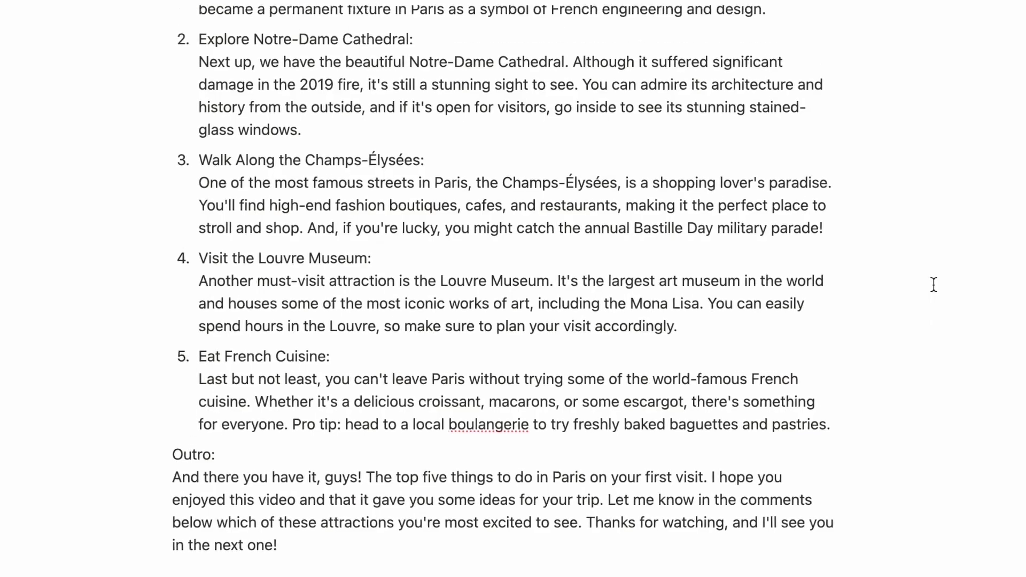
scroll(934, 288, "up", 5)
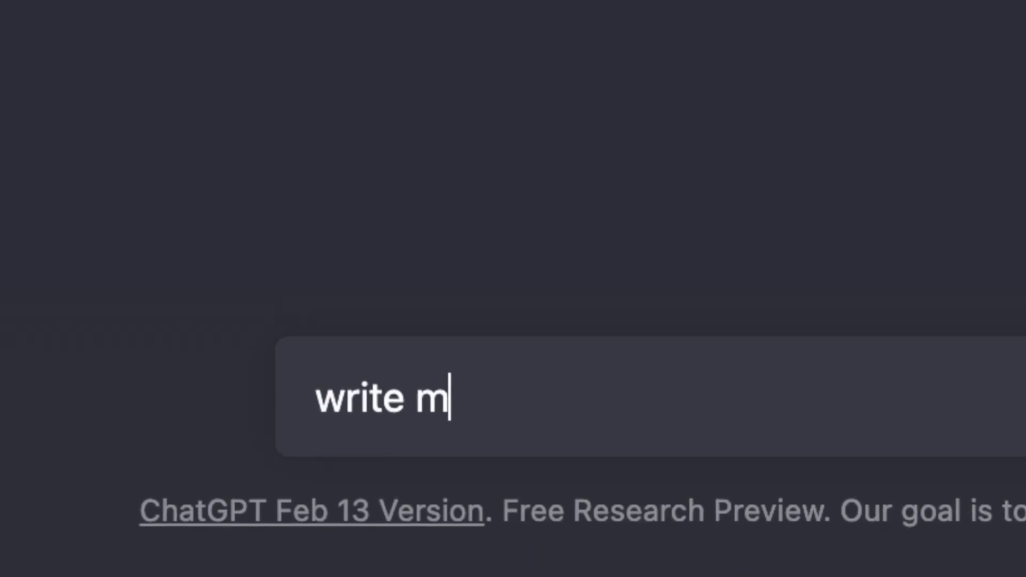
Get SEO keywords for a first-time Paris video and select 'Paris sightseeing' from the list.
type("seo keywords for a video about vi")
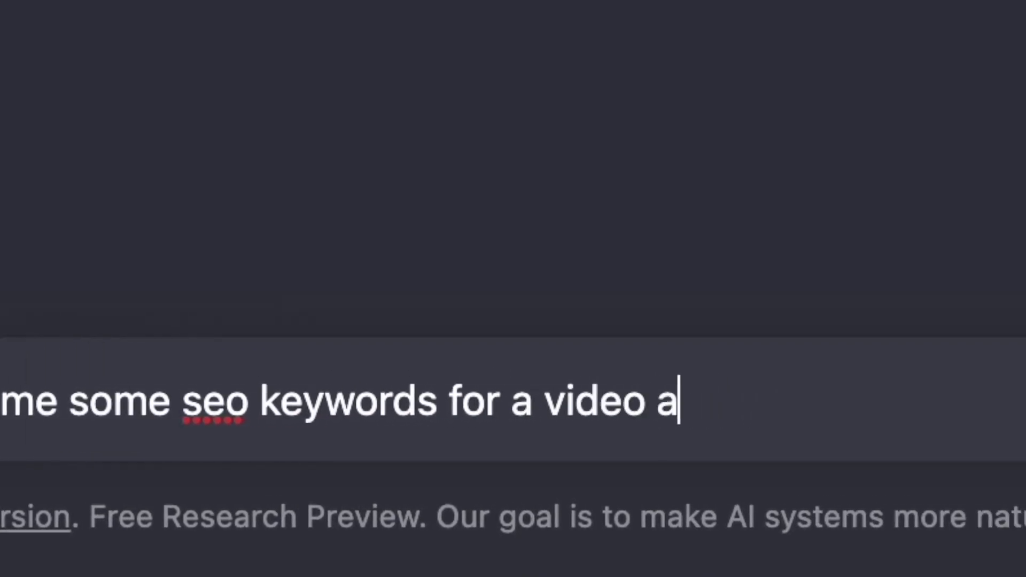
type("siting paris for")
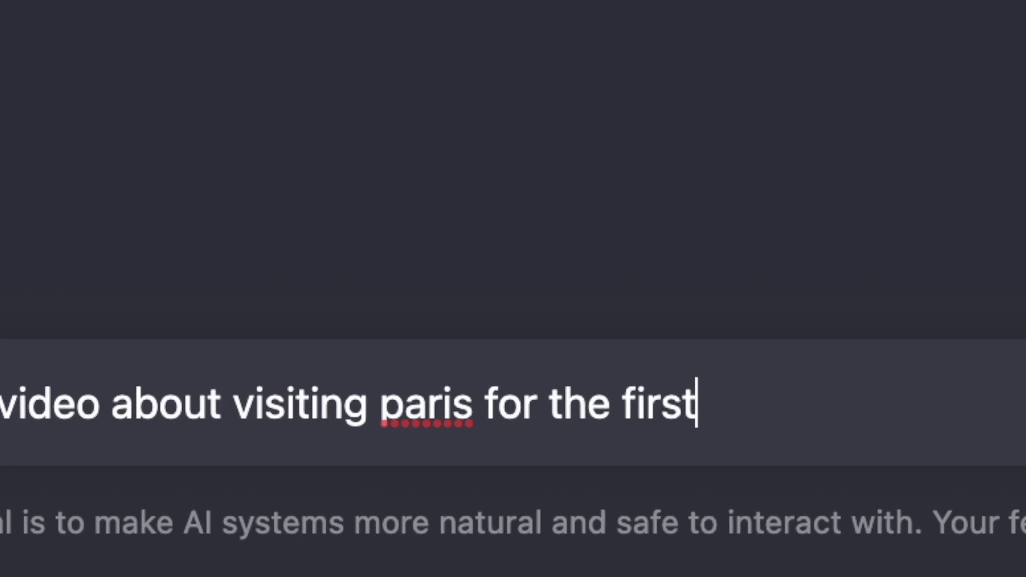
type("the first")
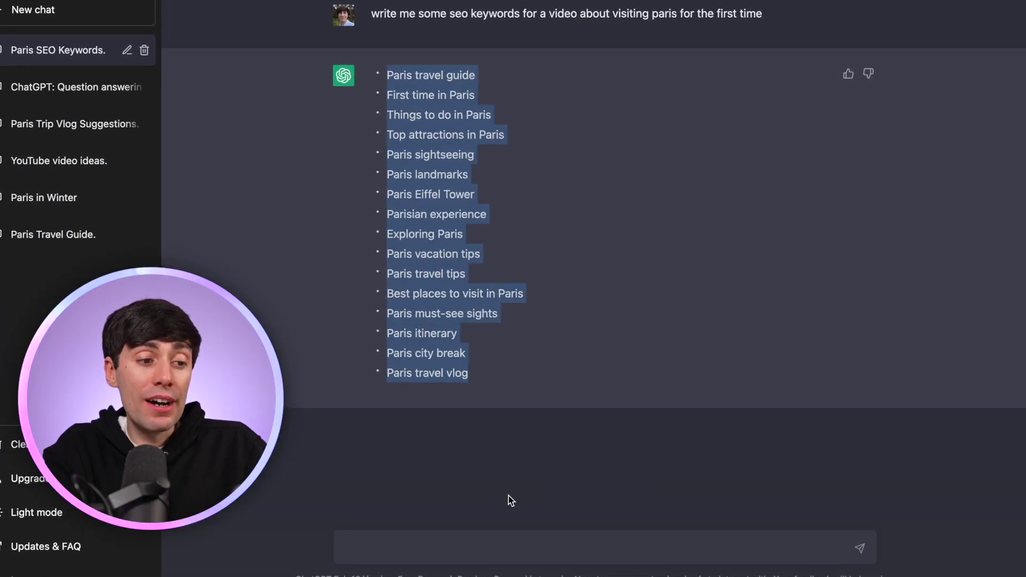
type("w")
type("rite me an optimized yo")
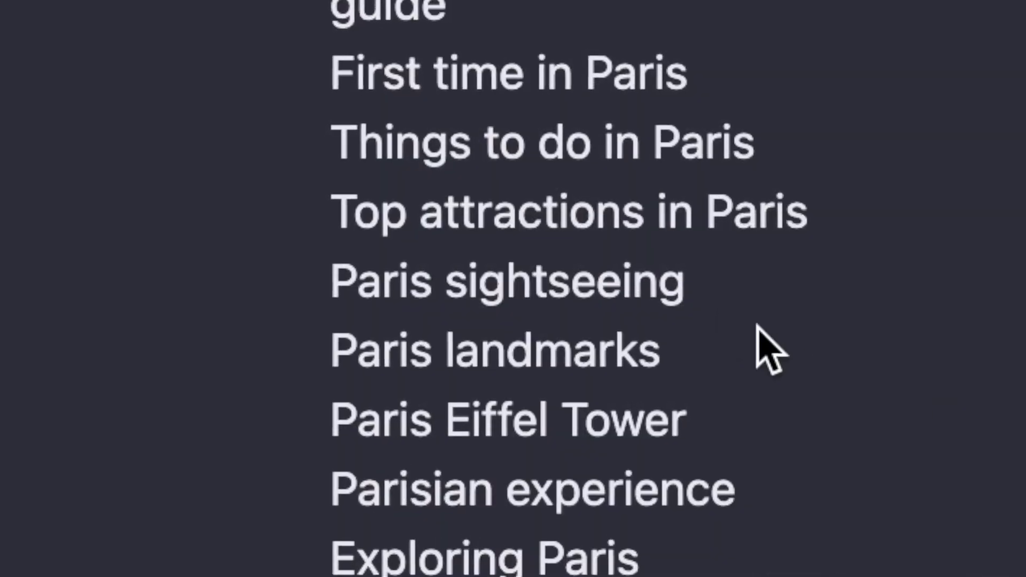
left_click_drag(693, 283, 335, 288)
key("super+c")
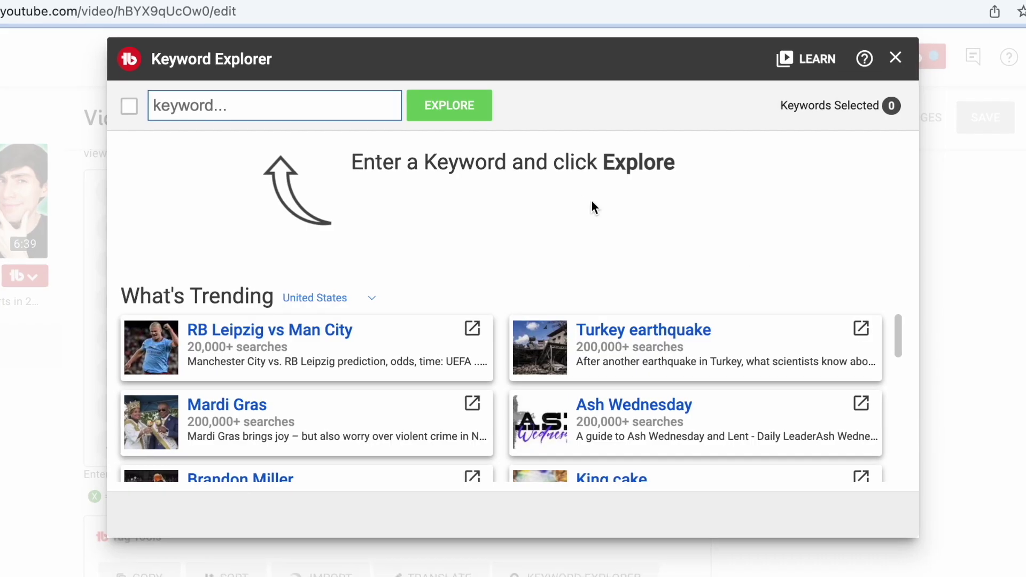
Score 'Paris sightseeing', 'paris hidden gems' (69) and 'things to do in paris 2023' (70) in TubeBuddy Keyword Explorer.
left_click(310, 103)
key("super+v")
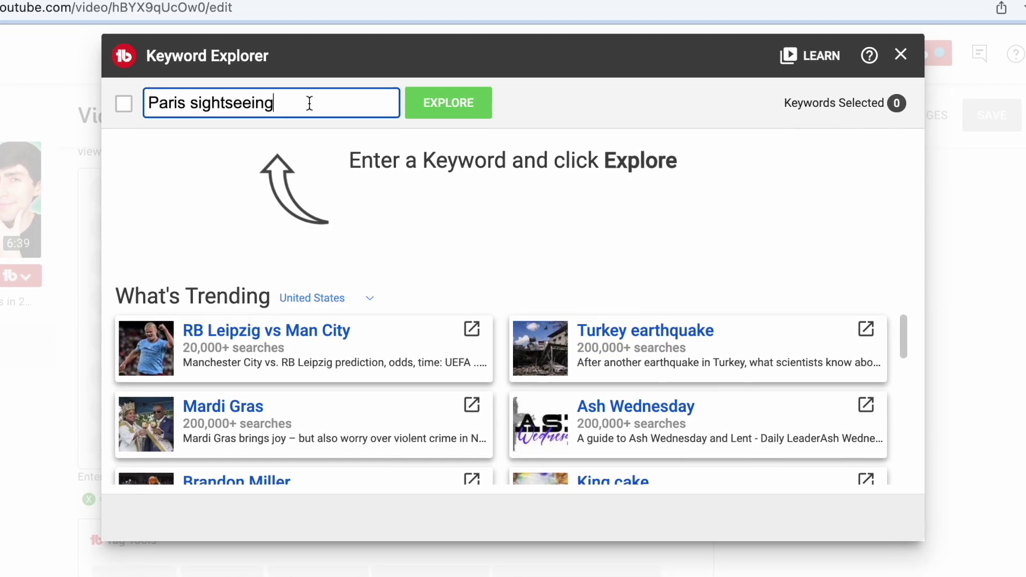
left_click(449, 103)
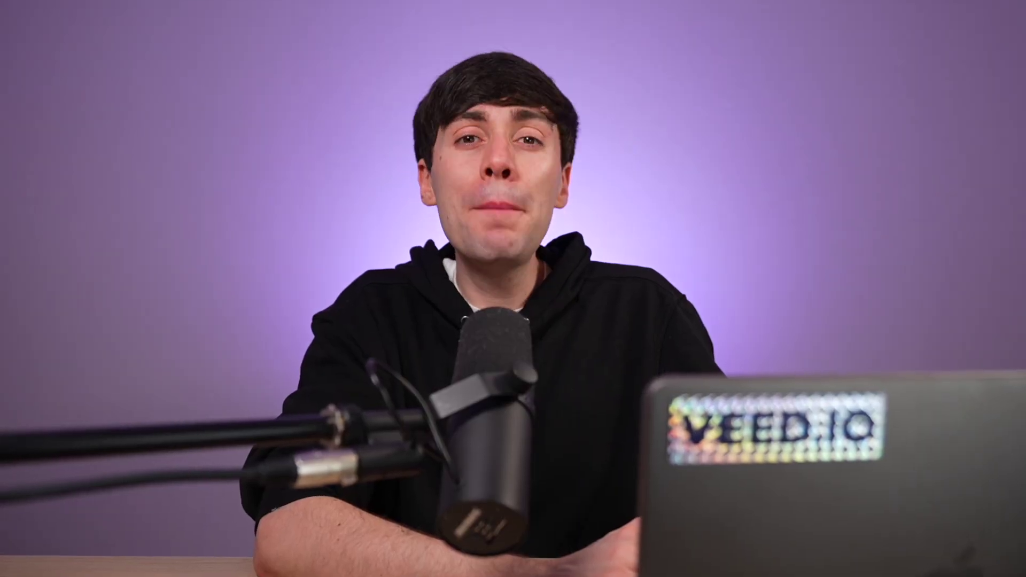
type("paris hidden gems")
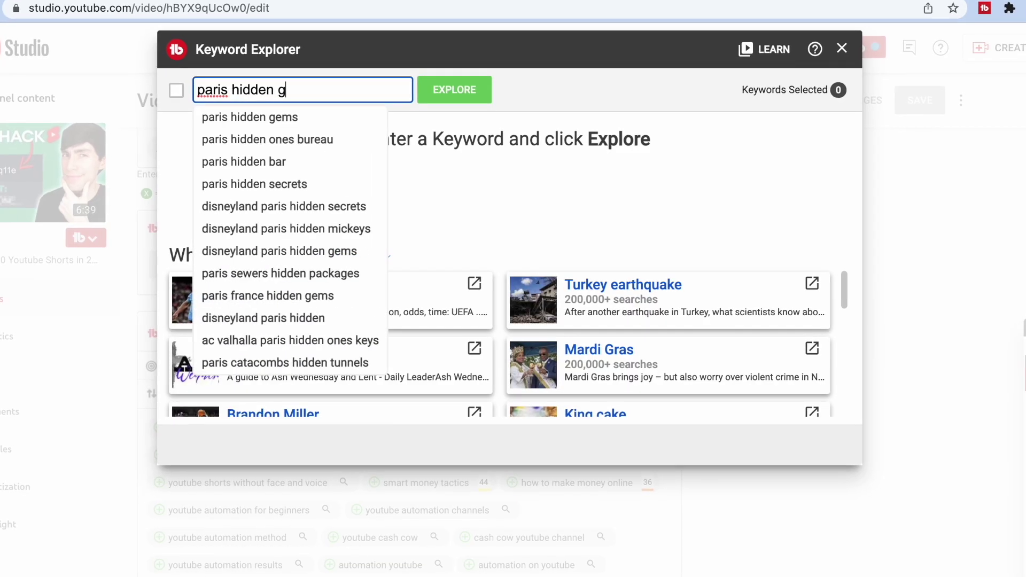
key("Return")
key("ctrl+a")
type("things to do in")
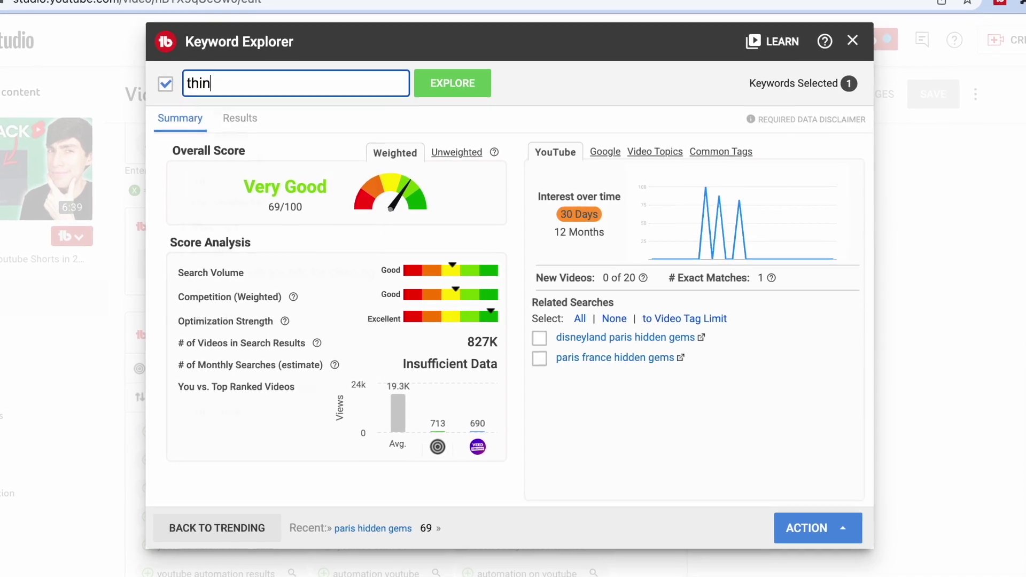
type(" paris 2023")
key("Return")
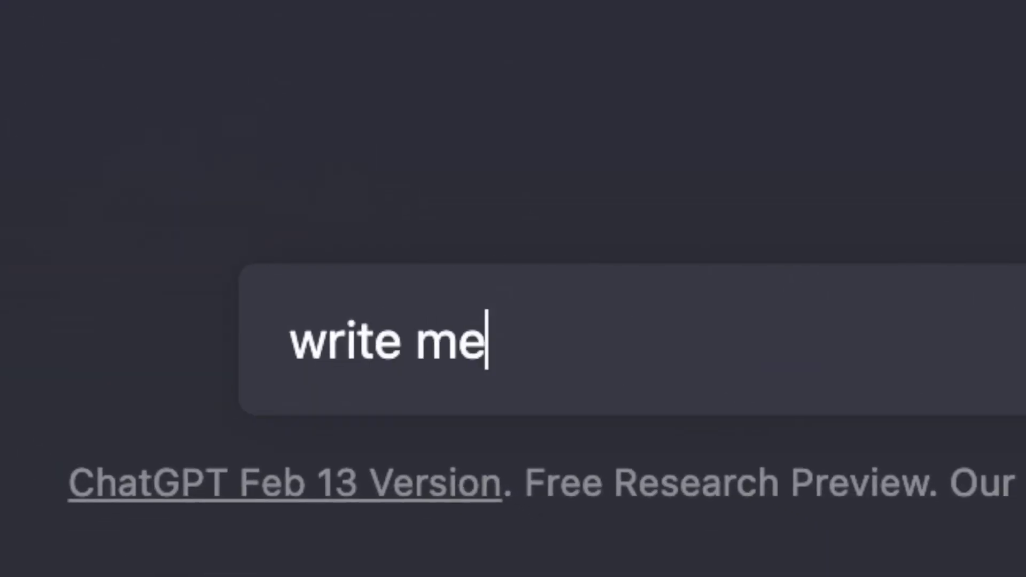
Request an optimized YouTube description using the pasted six-keyword shortlist.
type("an optimized youtube description using these ")
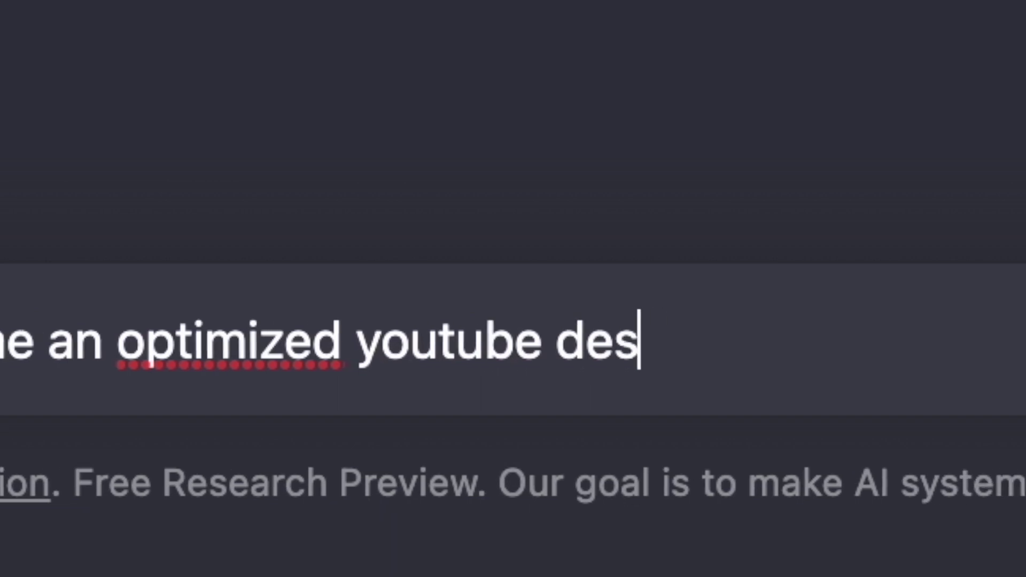
type("keywords:")
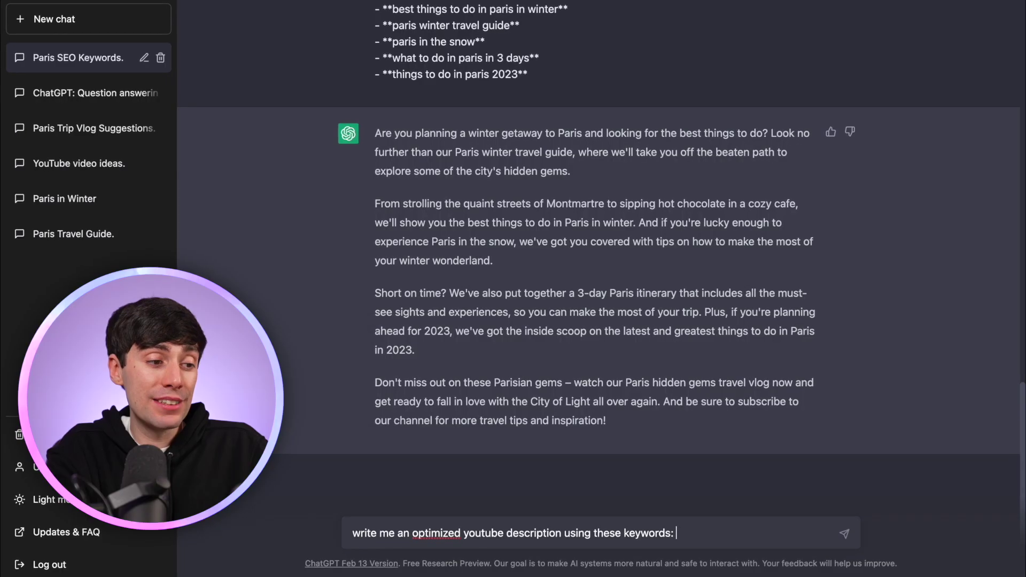
type("- **paris hidden gems** - **best things to do in paris in winter** - **paris winter travel guide** - **paris in the snow** - **what to do in paris in 3 days** - **things to do in paris 2023**")
key("Return")
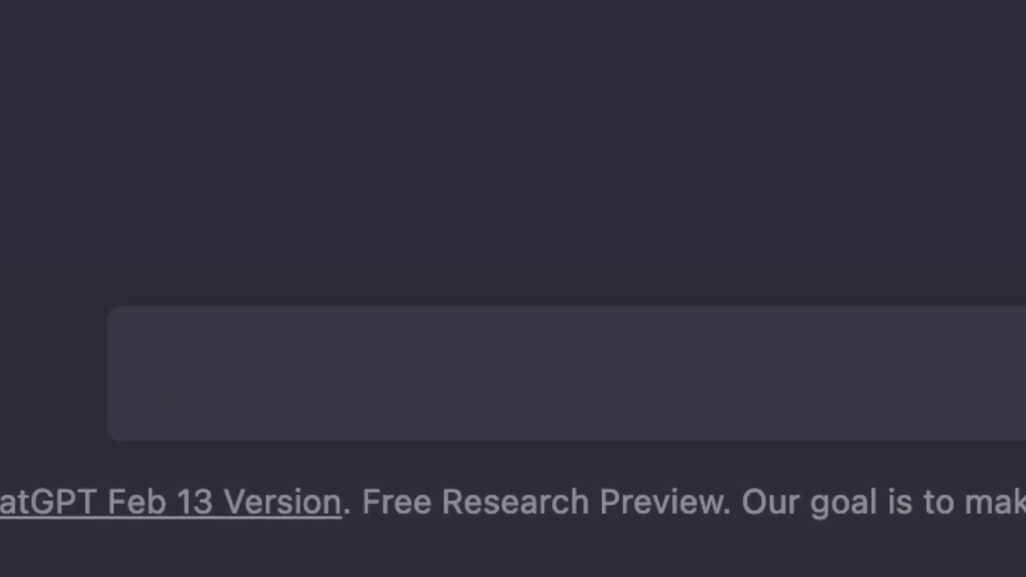
Ask ChatGPT 'what is a great youtube video idea'.
type("video ide")
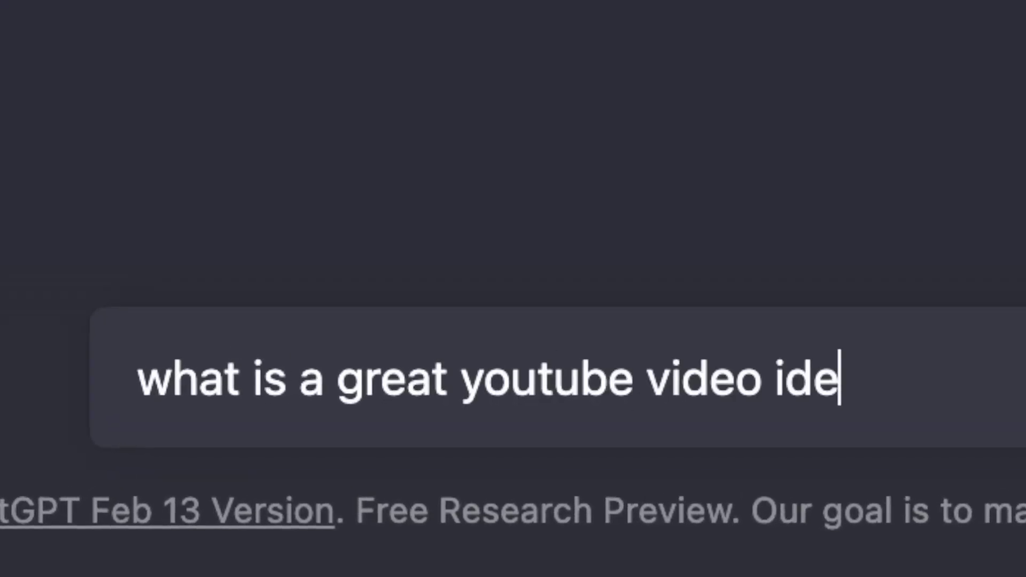
type("a")
key("Return")
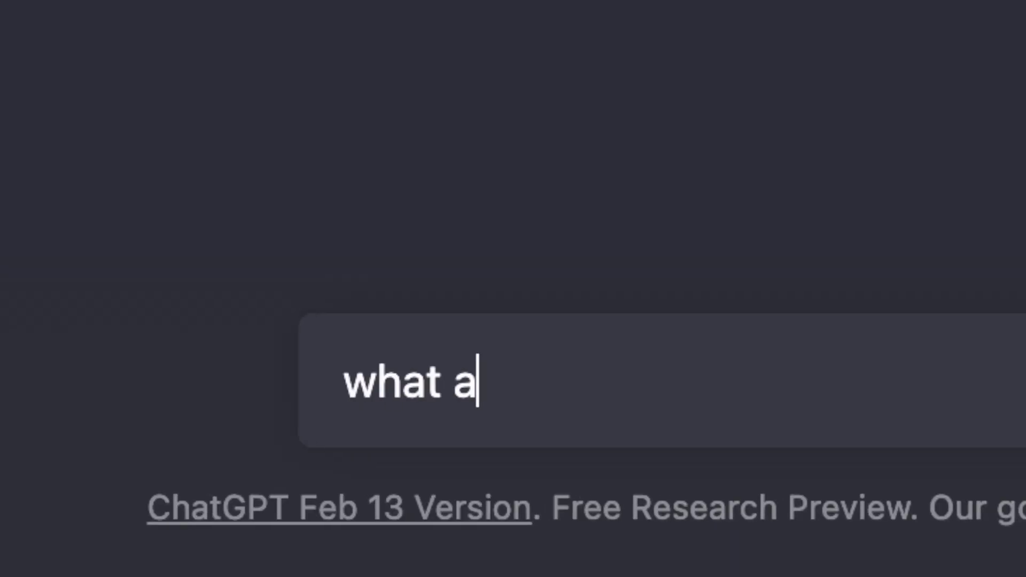
Ask 'what are some lesser known facts about visiting paris for the first time'.
type("re some lesser known fac")
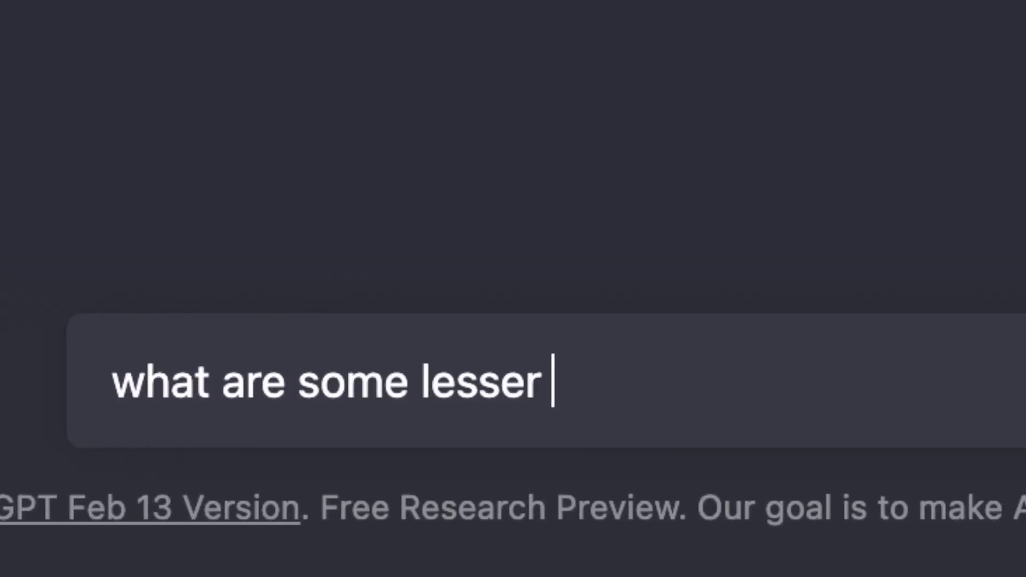
type("ts about visiting paris for the ")
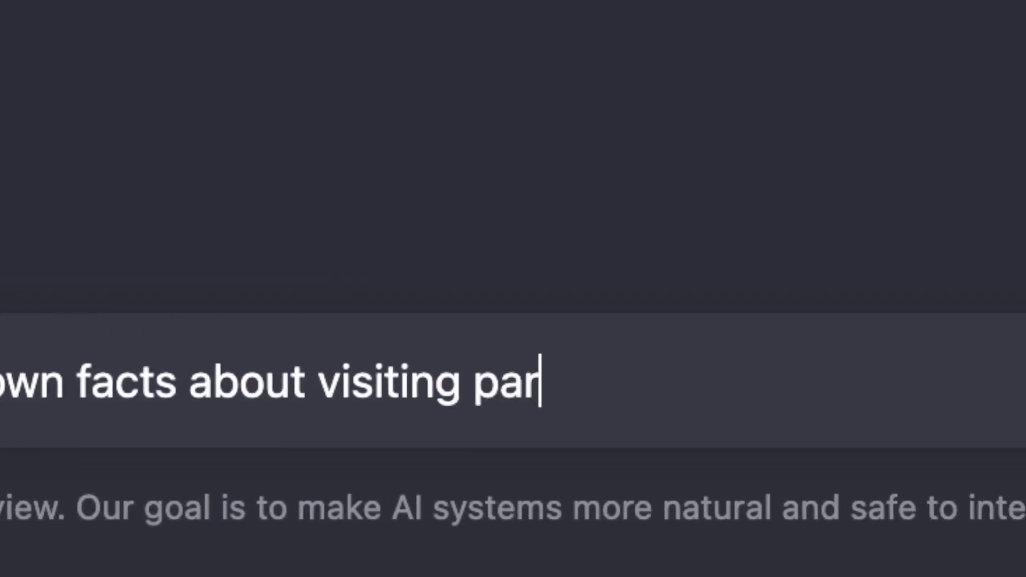
type("first time")
key("Return")
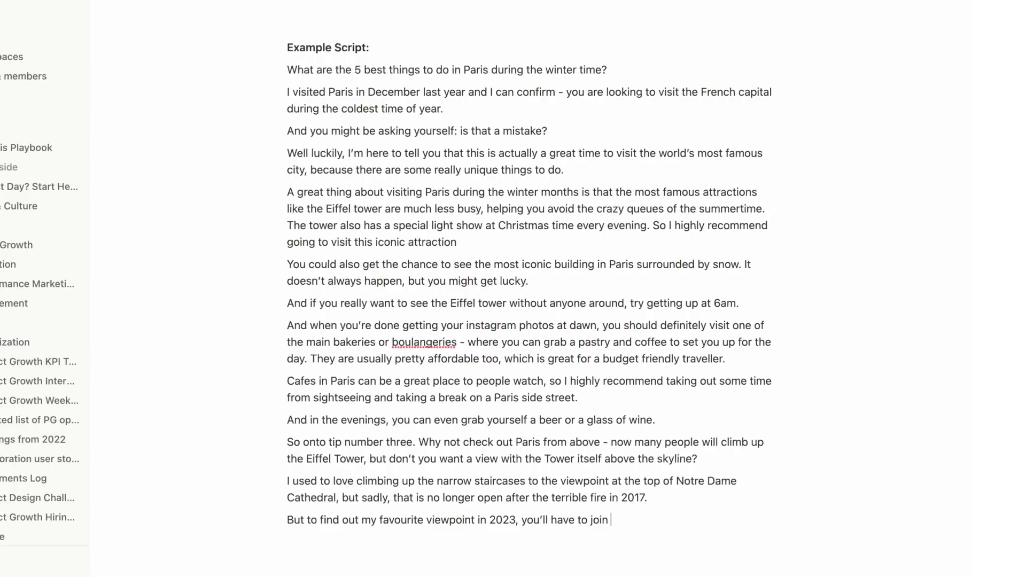
Finish the Example Script's last line so it ends '...for my next video.'.
type("e for my ")
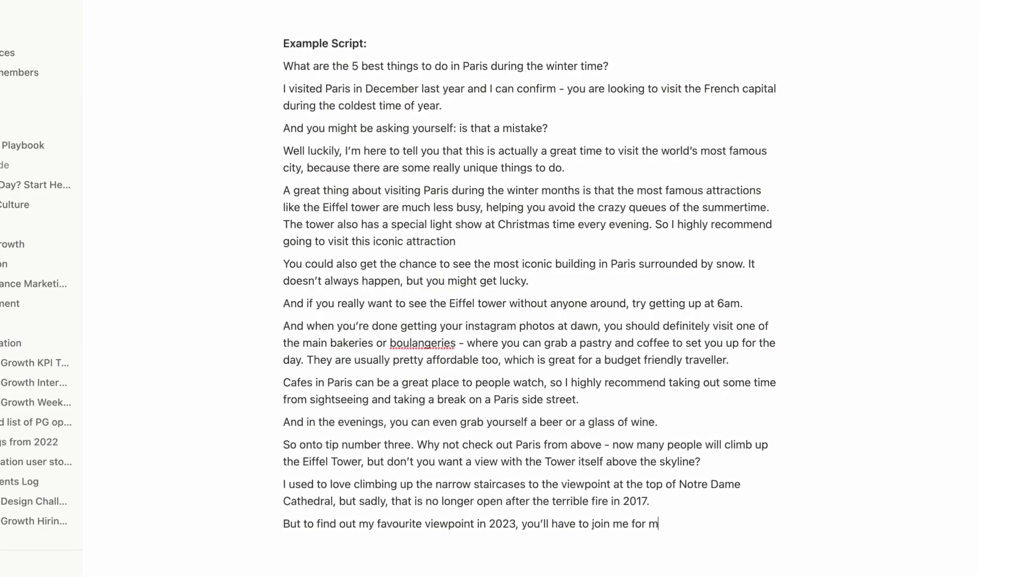
type("next video.")
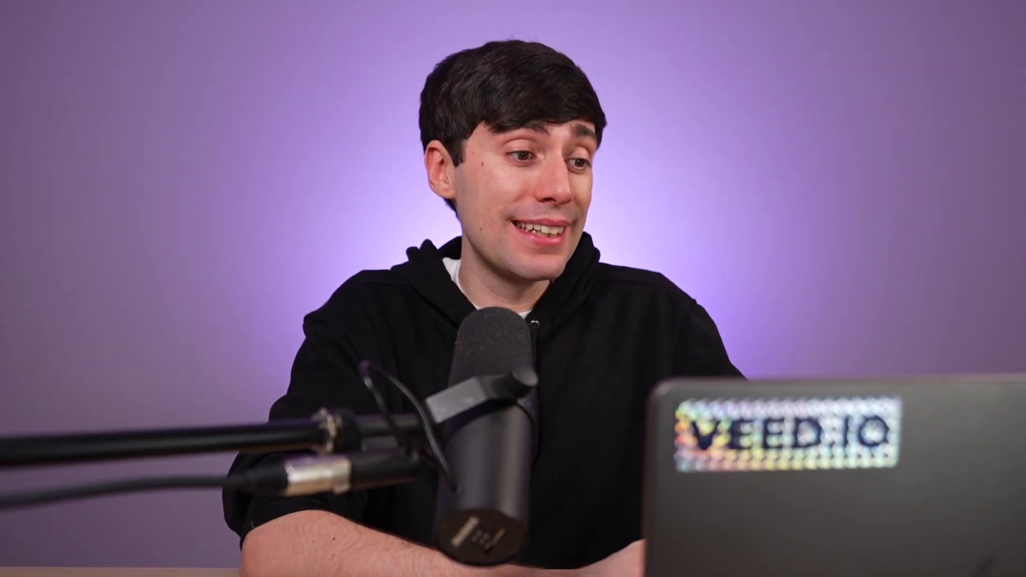
Ask whether the pasted Paris script misses vital information, then begin requesting a 20-second version.
type("have ")
type("i missed any vital information from this sc")
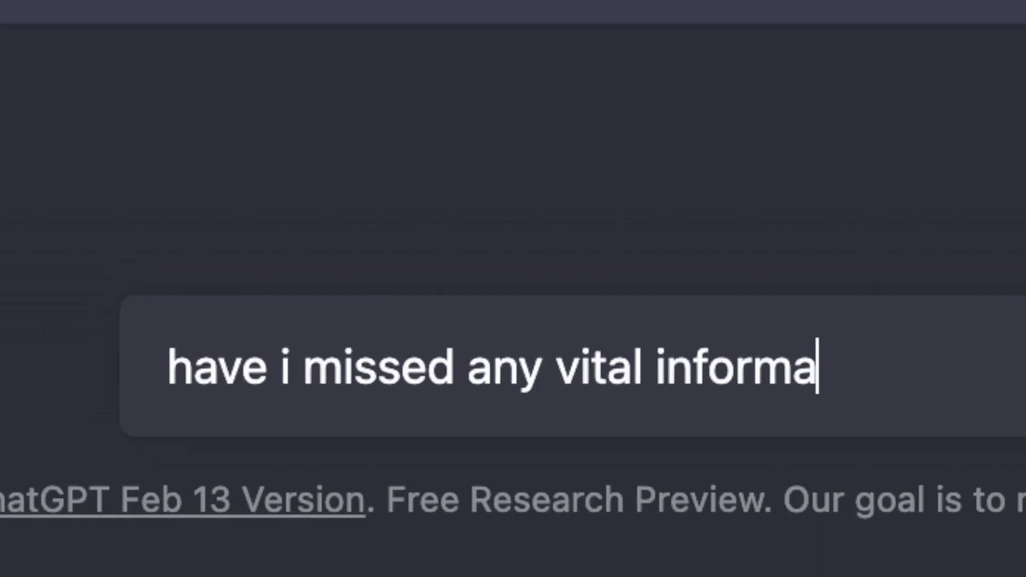
type("ript:")
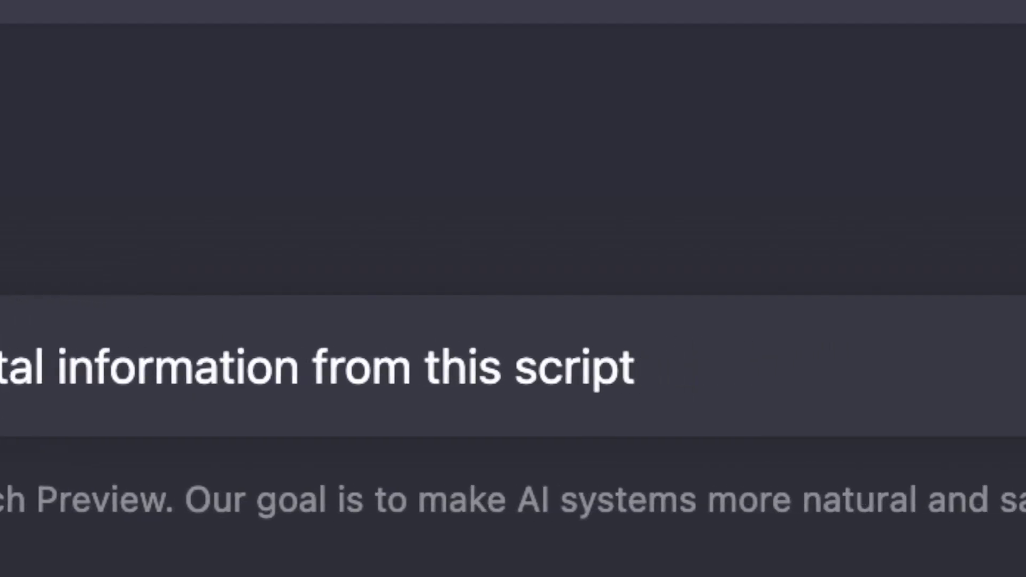
key("ctrl+v")
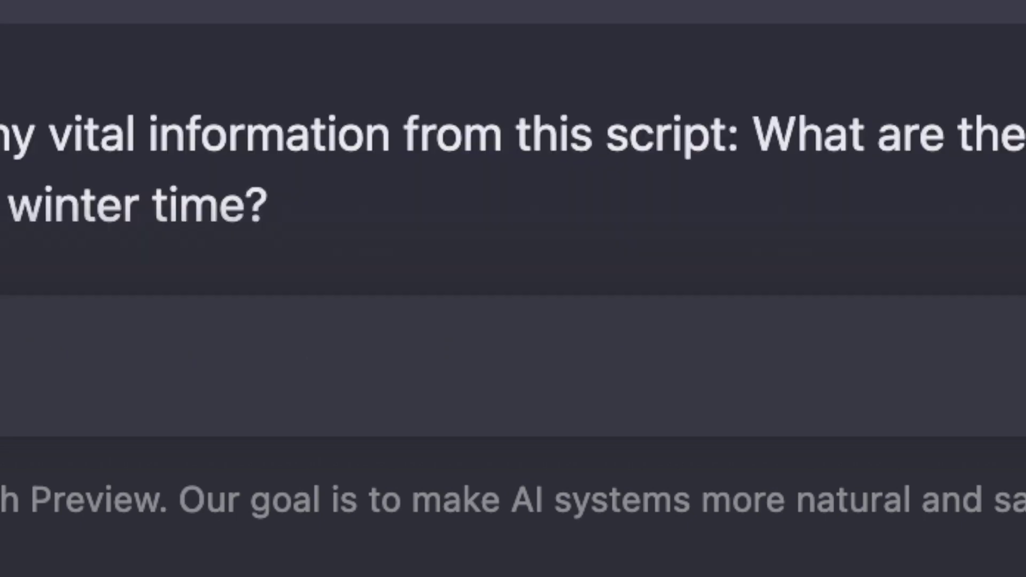
key("Return")
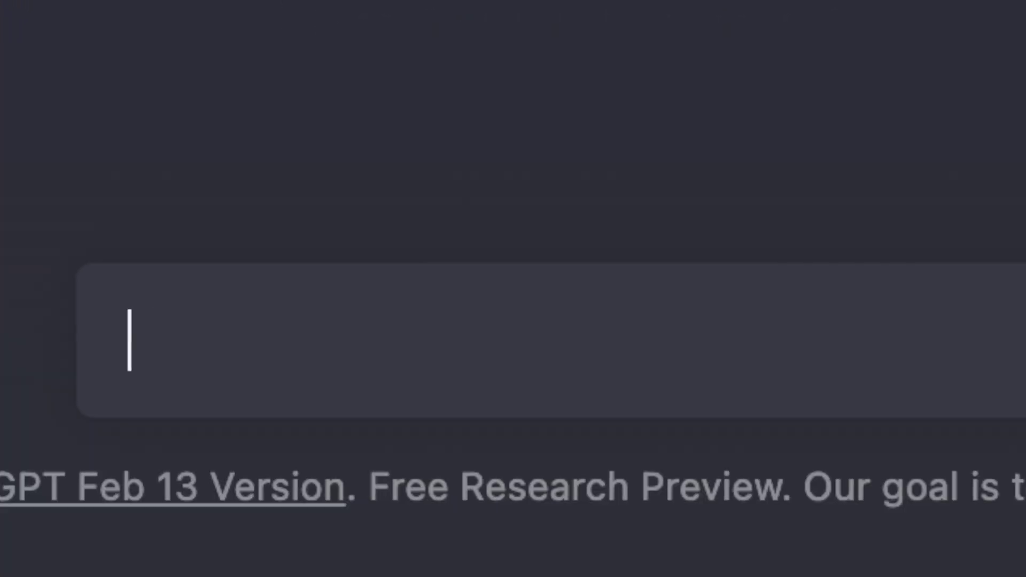
type("simplify this video script into a 20 secon")
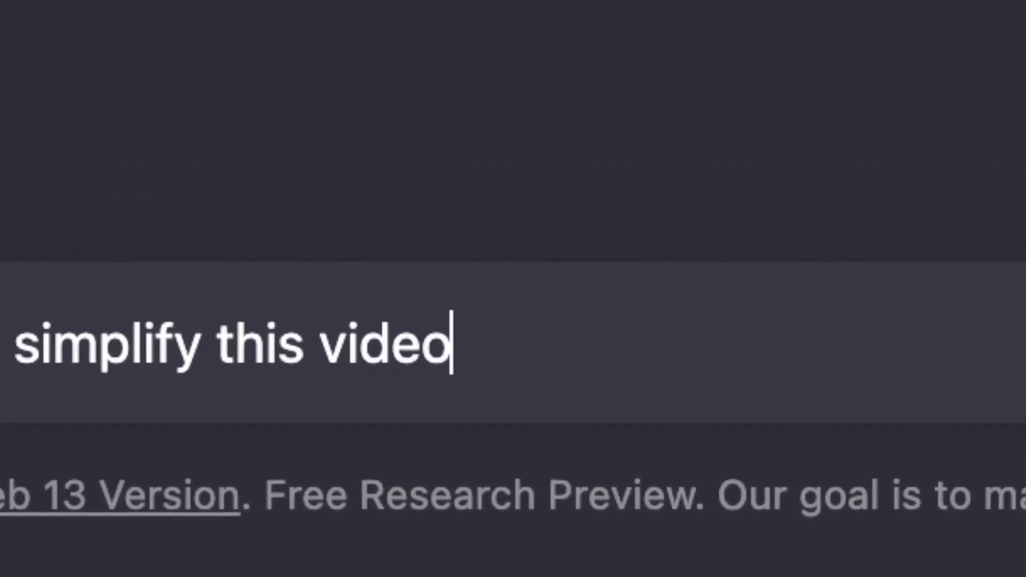
type("d vid")
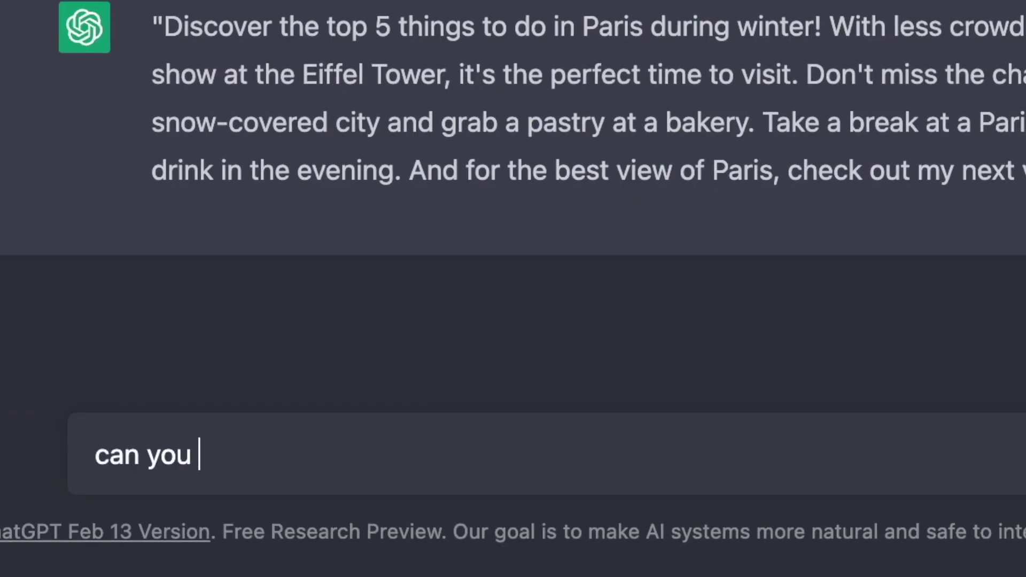
Request that the script be repurposed into 5 shorter videos.
type("repurpose this video script into 5 shorter videos")
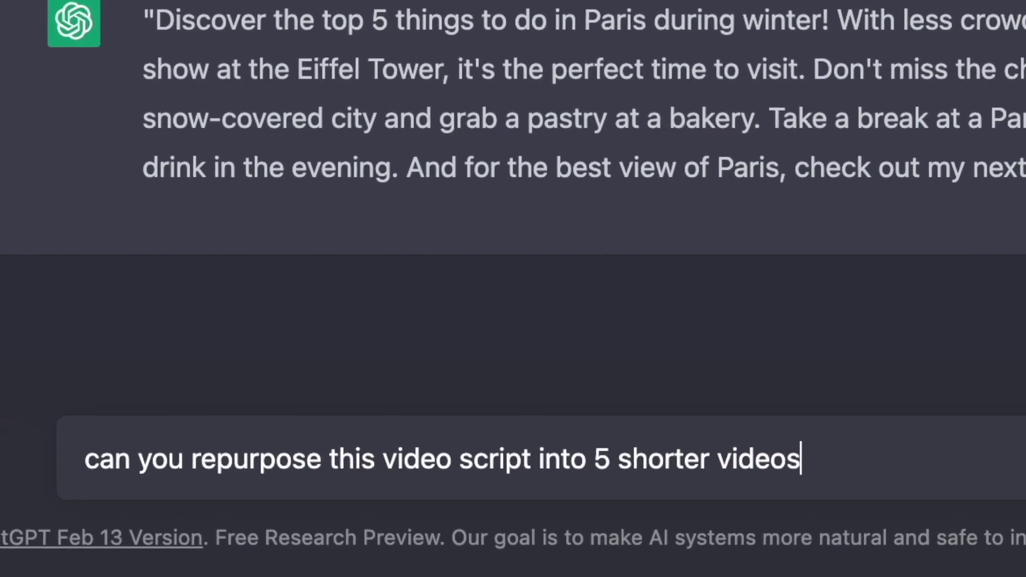
key("Return")
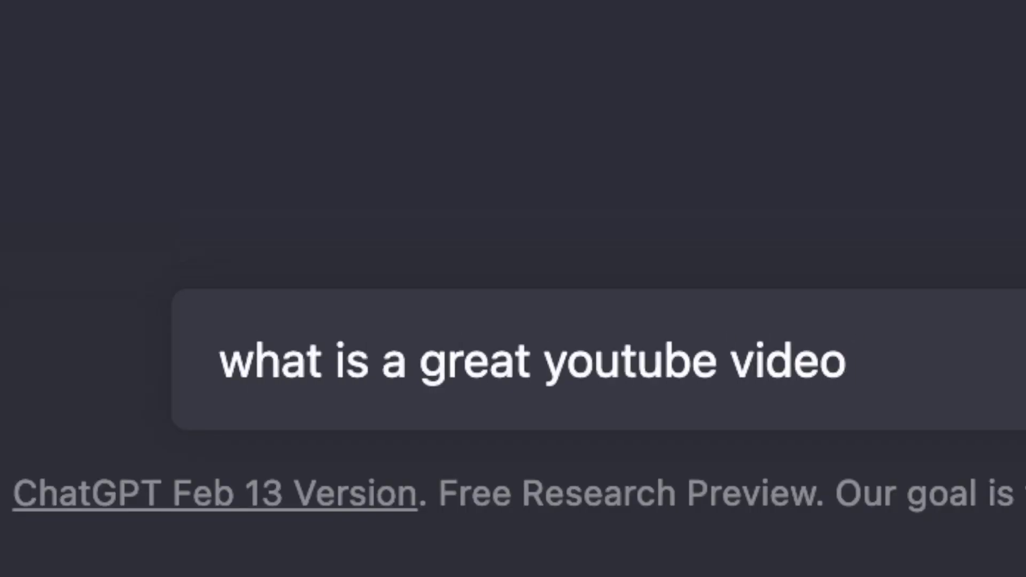
Request first-time-in-Paris titles including 'eiffel tower', then clickbait versions of the pasted title.
type("title for a video about visiting ")
type("paris for the first time -")
type(" must in")
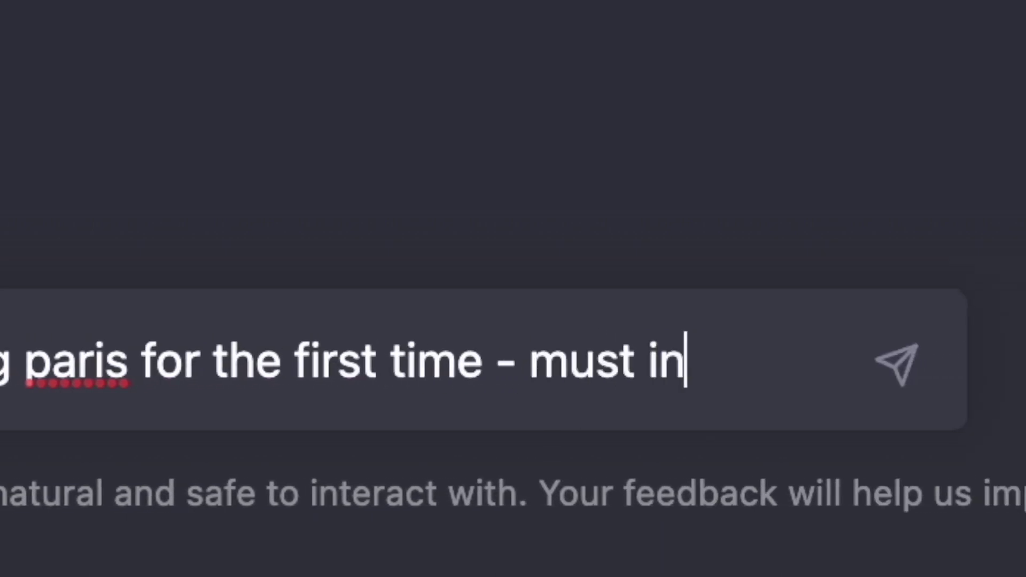
type("clude \"eiffel ")
type("tower\" and other keywords for seo")
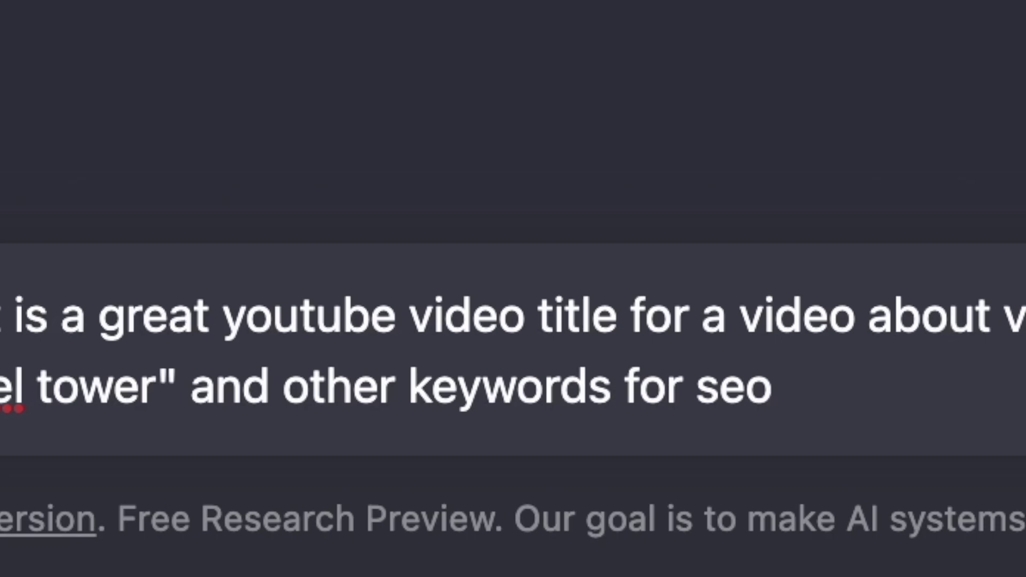
key("Return")
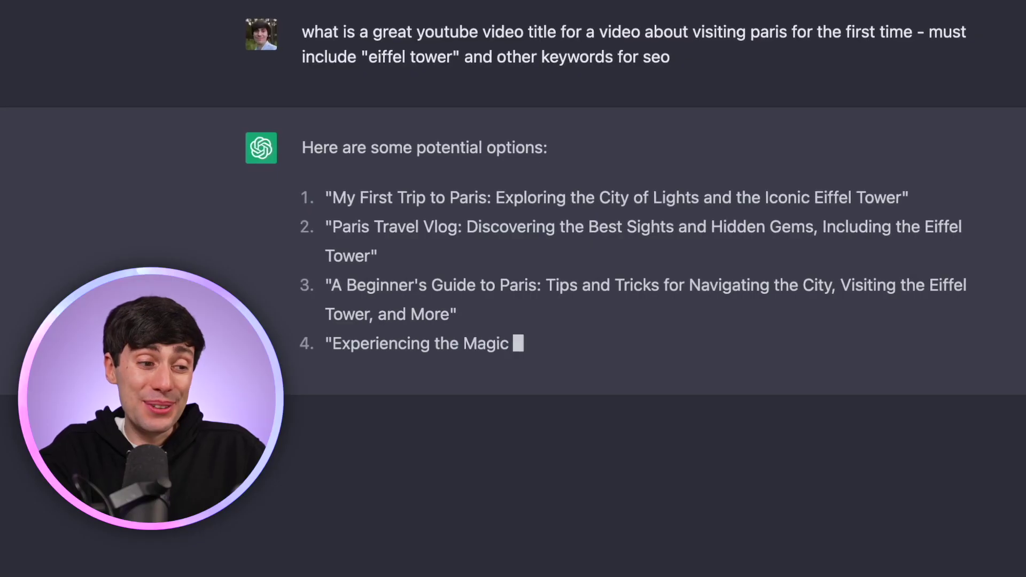
type("what are some clickbait versions of this youtube vide")
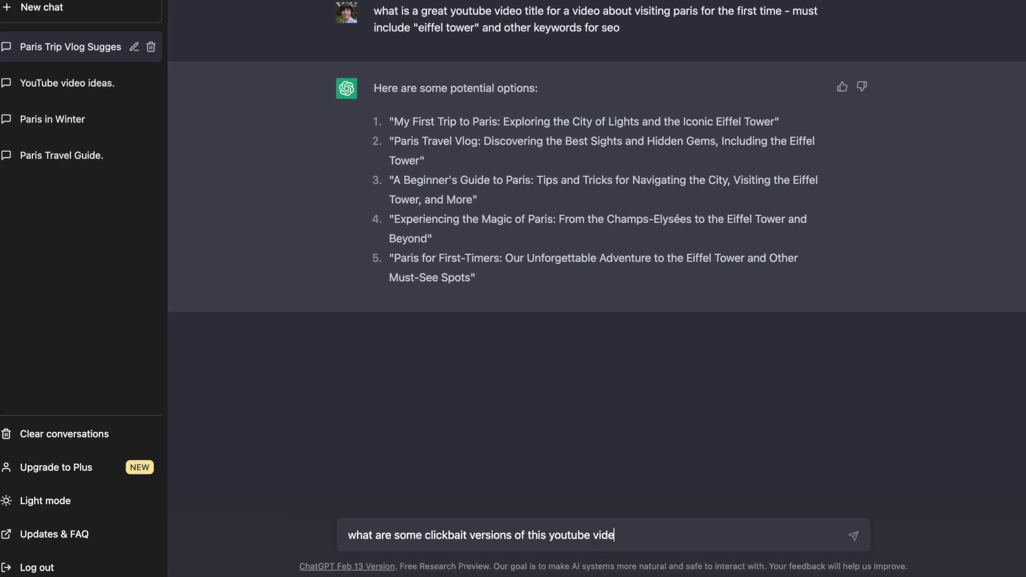
type("o title:")
type("\"Paris Travel Vlog: Discovering the Best Sights and Hidden Gems, Including the Eiffel Tower\"")
key("Return")
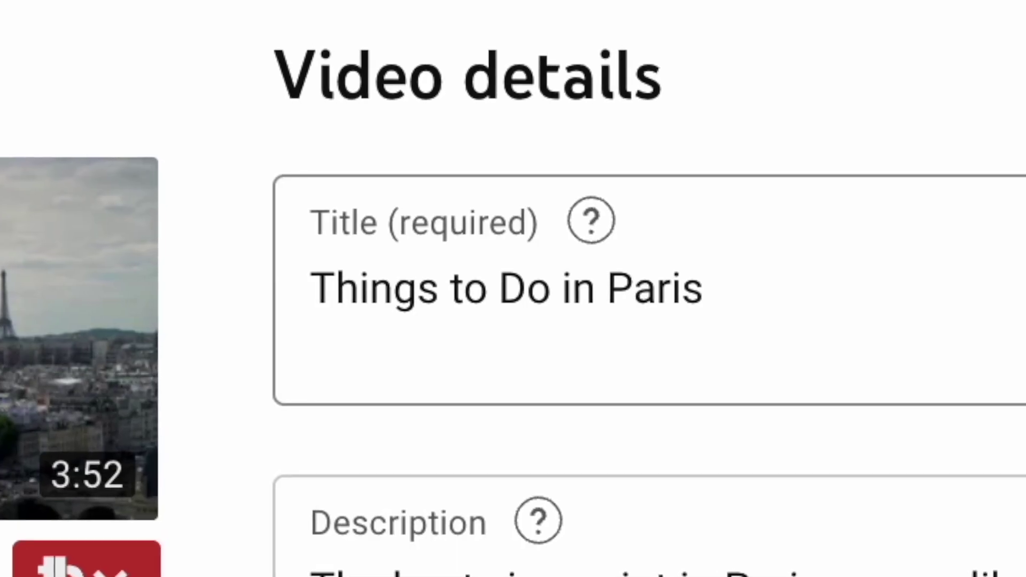
Copy the 'things to do in paris' title from YouTube Studio and request a higher click-through rewrite.
left_click(940, 312)
left_click_drag(940, 312, 243, 288)
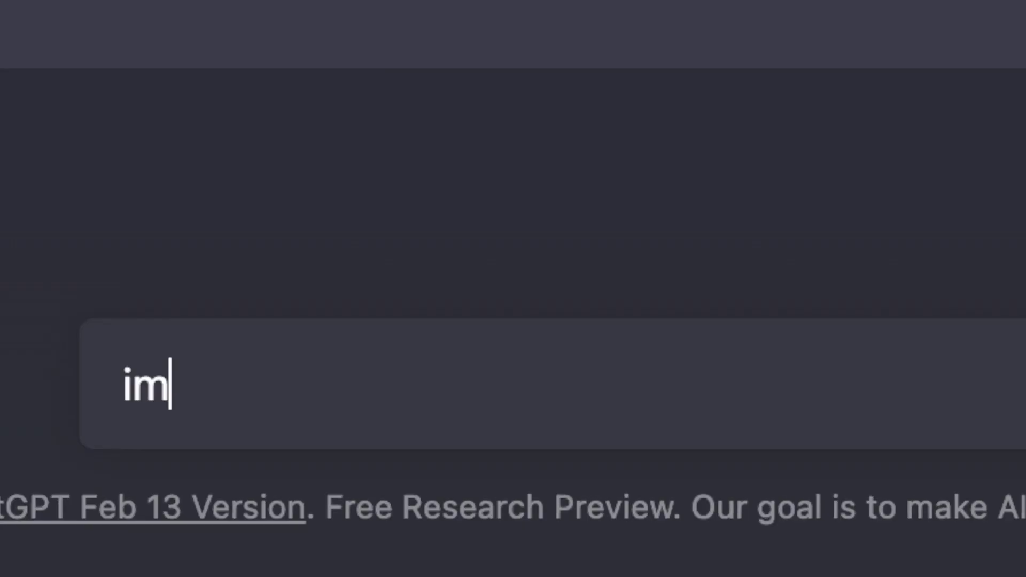
type("ick through rate:")
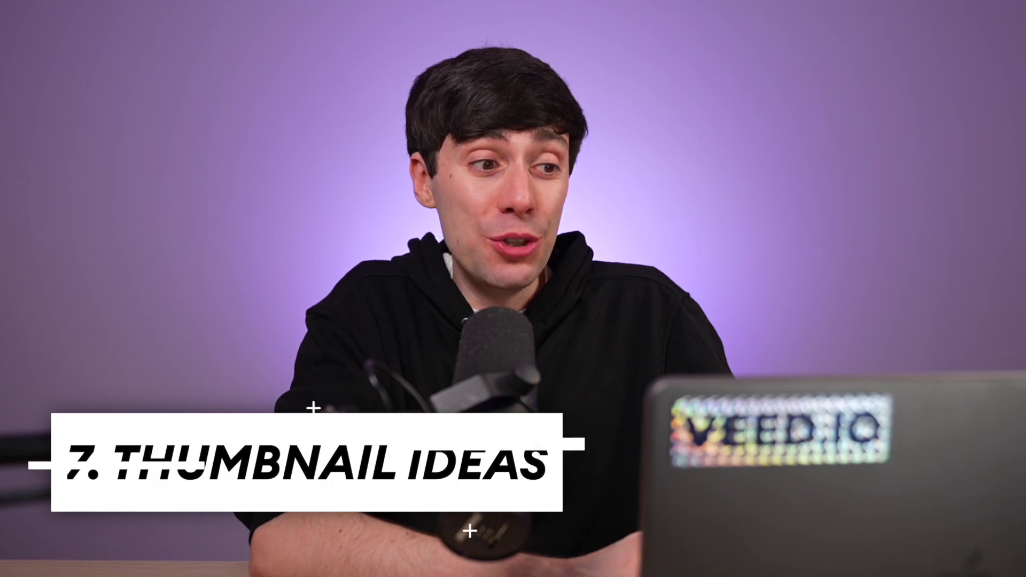
Type the prompt 'what are some good youtube thumbnail ideas for a video called:' with the title.
type("hat are some good youtube")
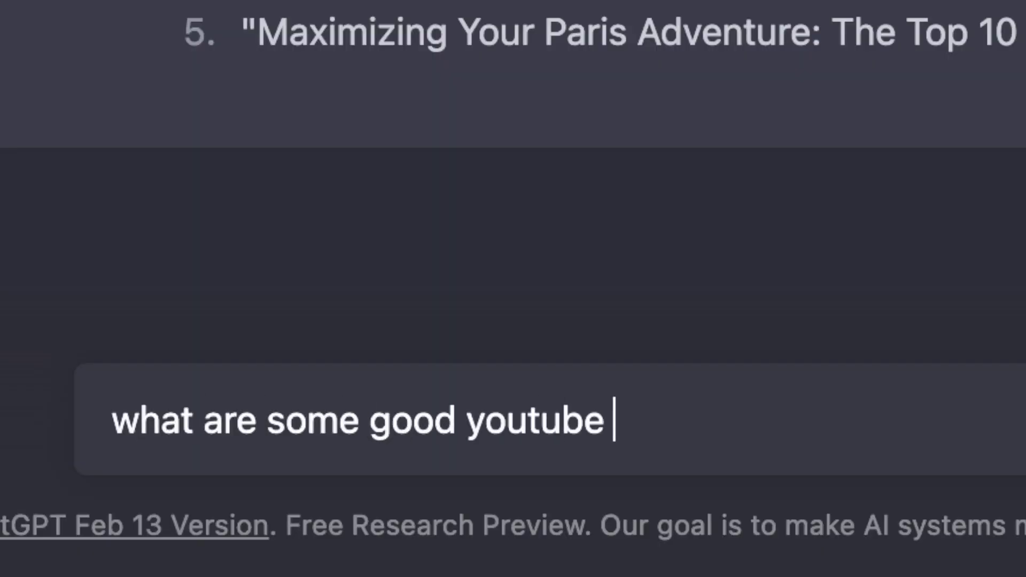
type("l ideas for a video called:")
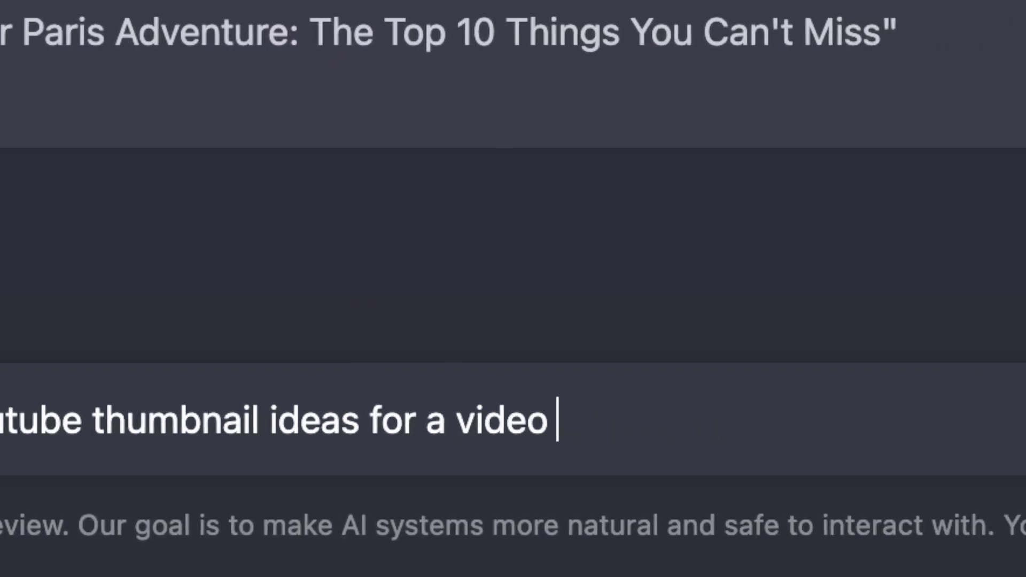